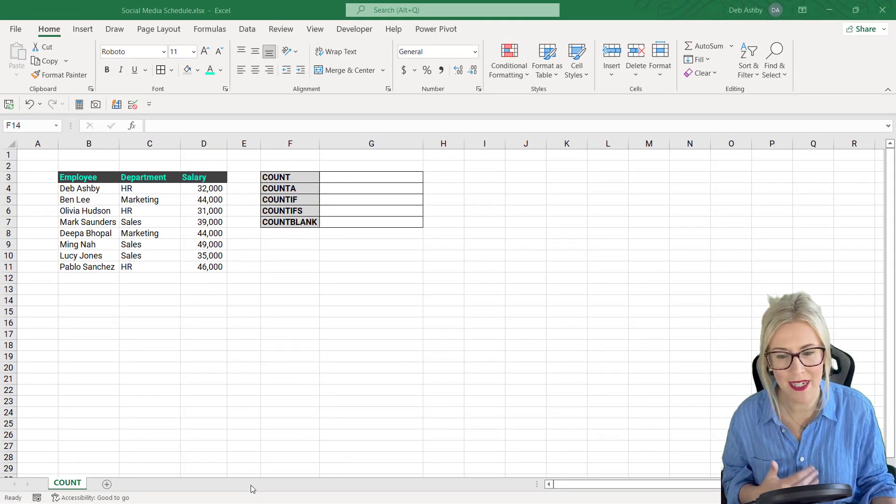
Step: Enable Average, Count, Numerical Count, Minimum, Maximum and Sum in the status bar summary
click(250, 485)
right_click(282, 499)
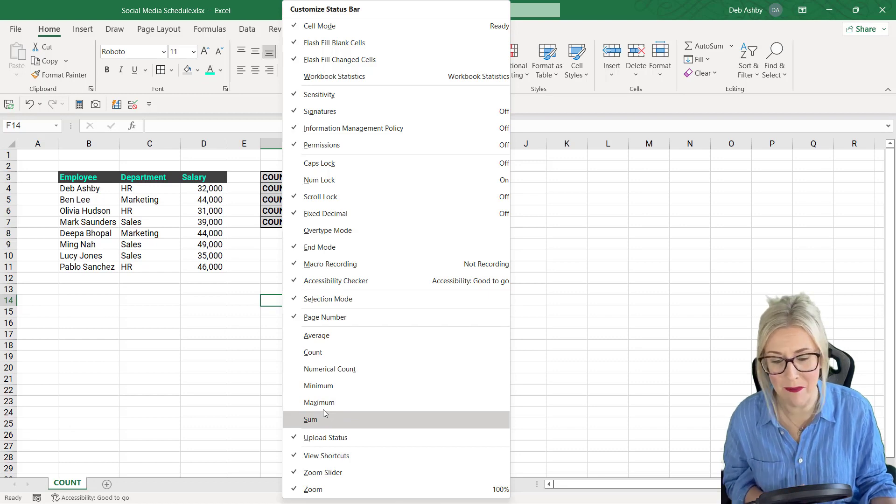
click(316, 335)
click(322, 353)
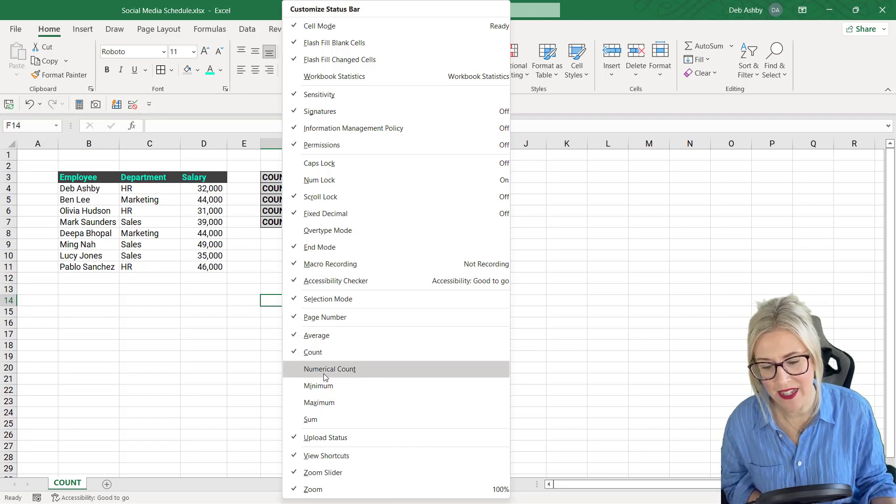
click(325, 371)
click(325, 387)
click(322, 402)
click(316, 421)
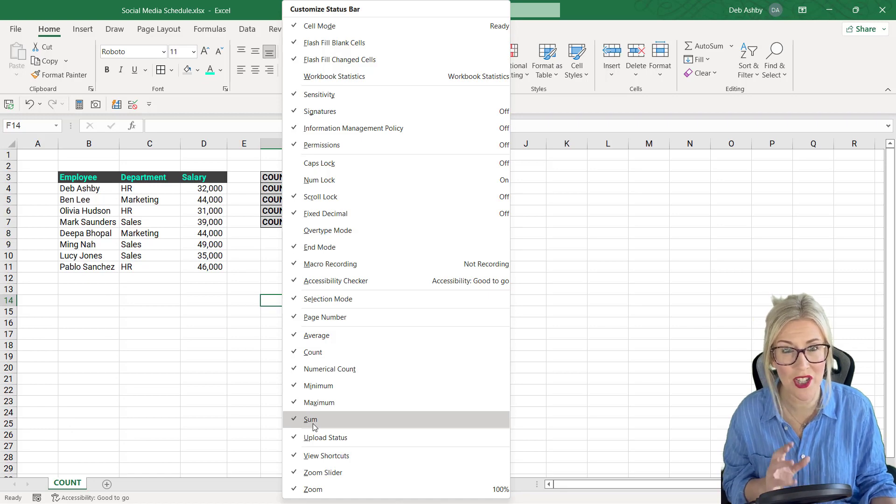
Step: Select the eight employee names B4:B11 to see their status-bar count
click(230, 270)
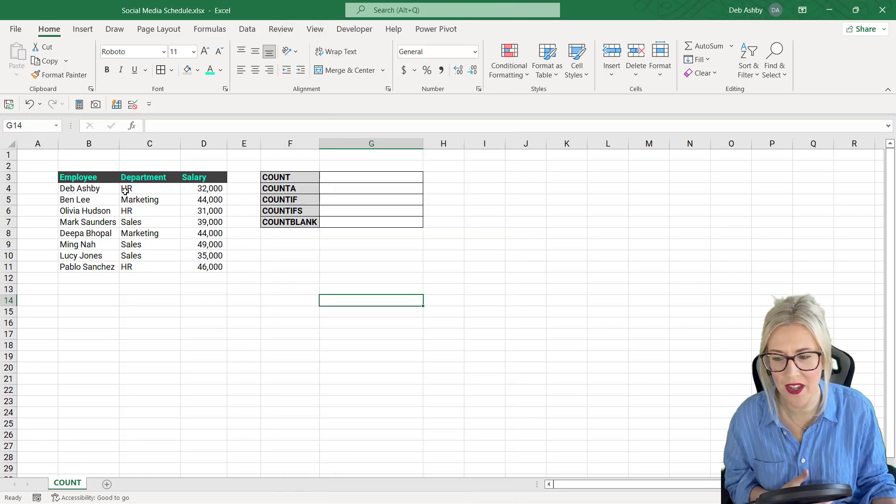
drag(106, 191, 93, 211)
drag(99, 260, 101, 267)
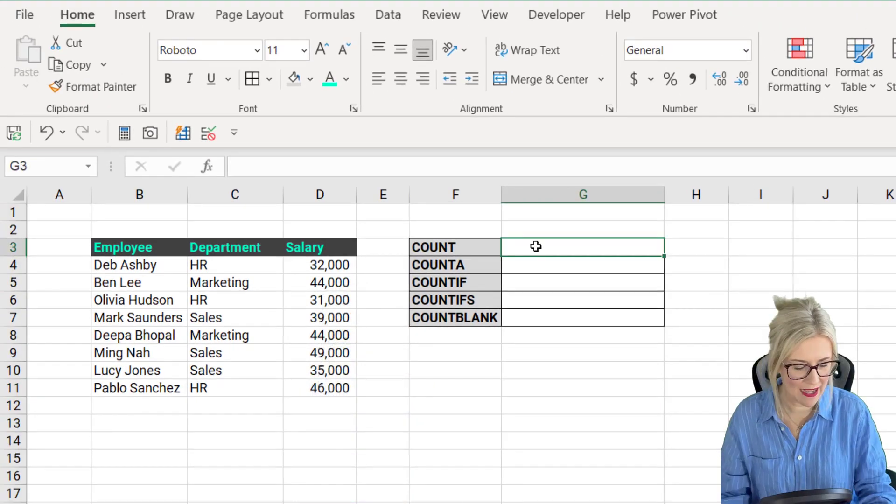
Step: Enter =COUNT(D4:D11) in G3 to count the salaries
text(=COU)
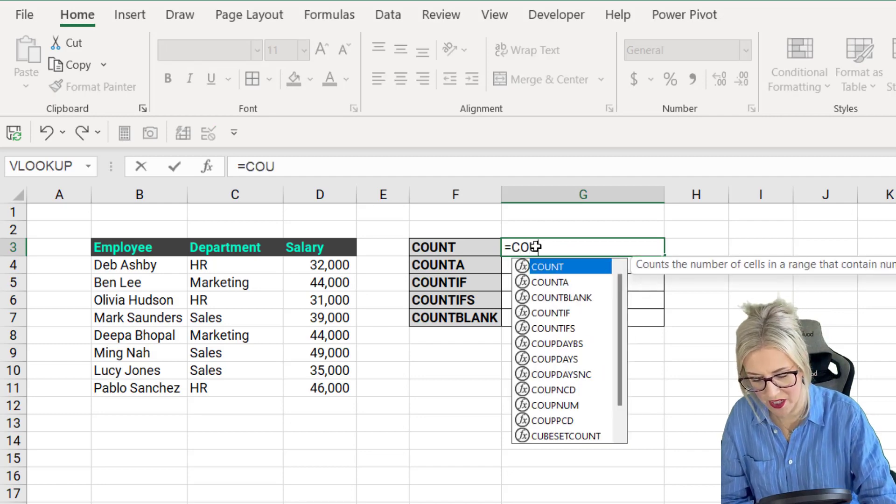
text(NT()
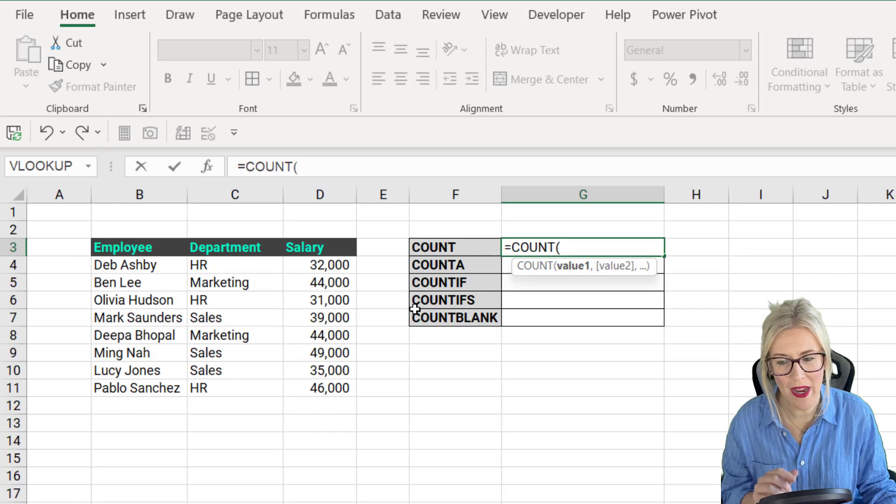
drag(325, 264, 315, 389)
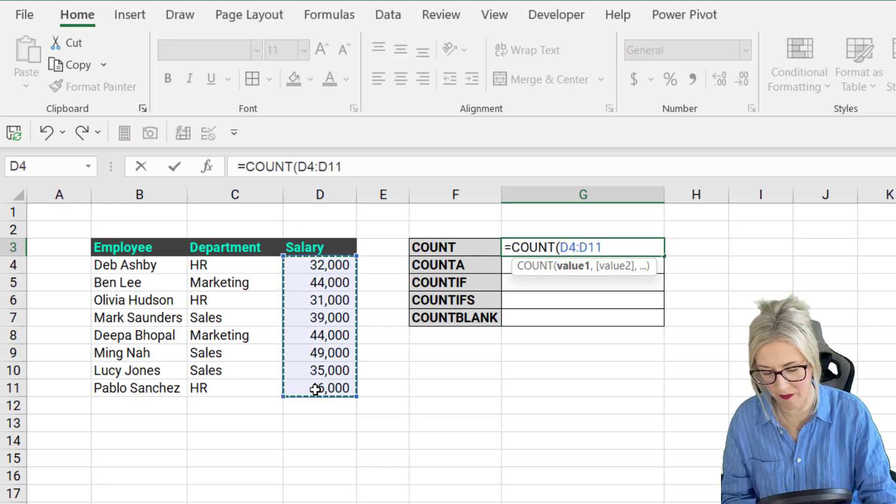
text())
key(Return)
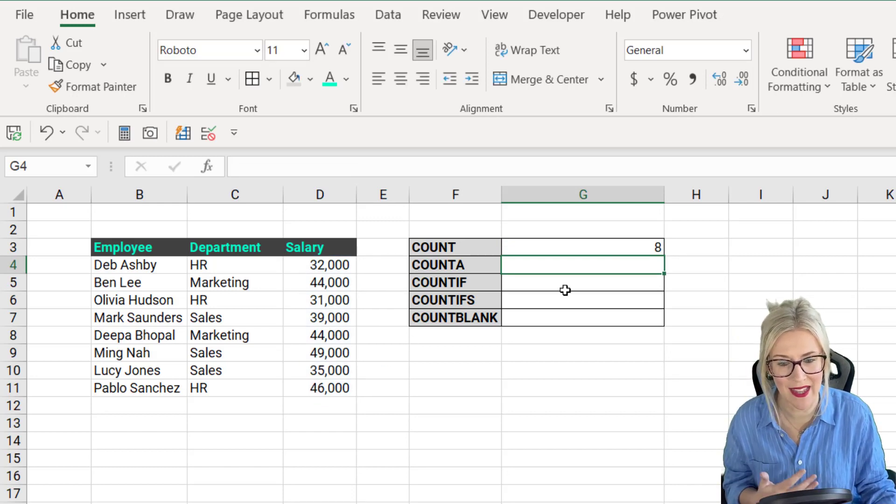
Step: Replace G3 with =COUNT(B4:B11), which returns 0 for the names
click(614, 244)
key(Delete)
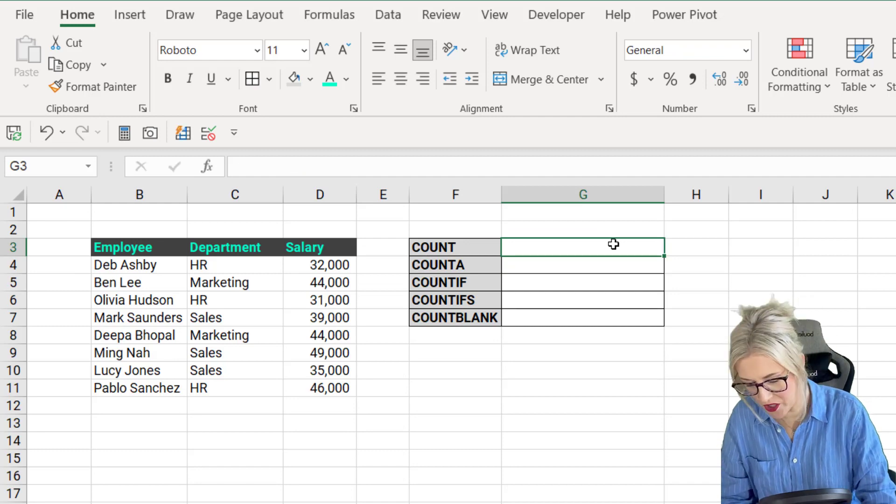
text(=COUNT()
drag(176, 274, 161, 388)
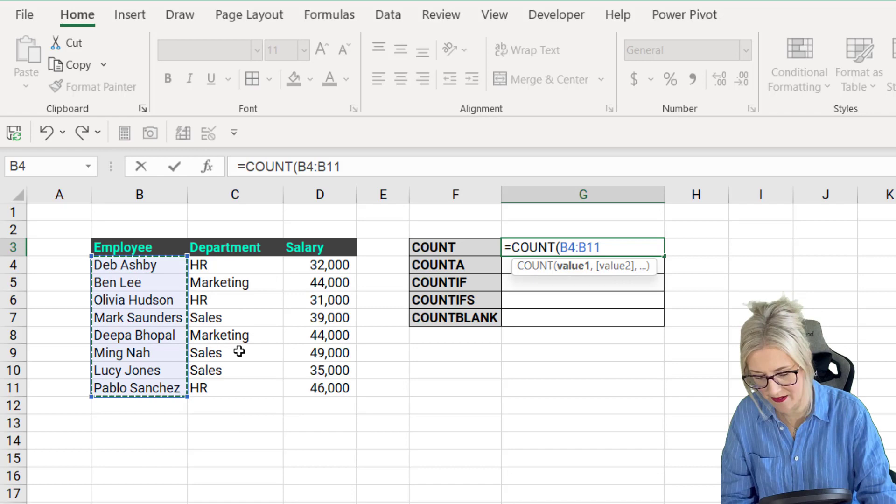
text())
key(Return)
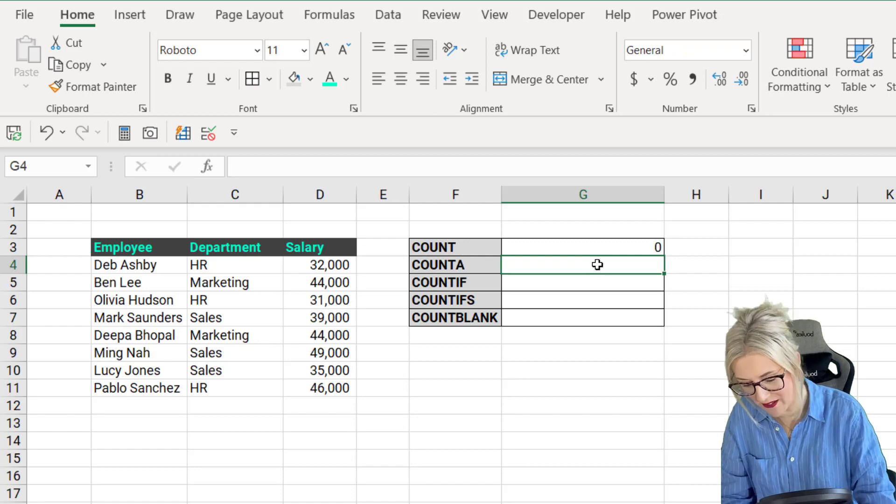
Step: Enter =COUNTA(B4:B11) in G4 to count the eight employee names
text(=COUNTA()
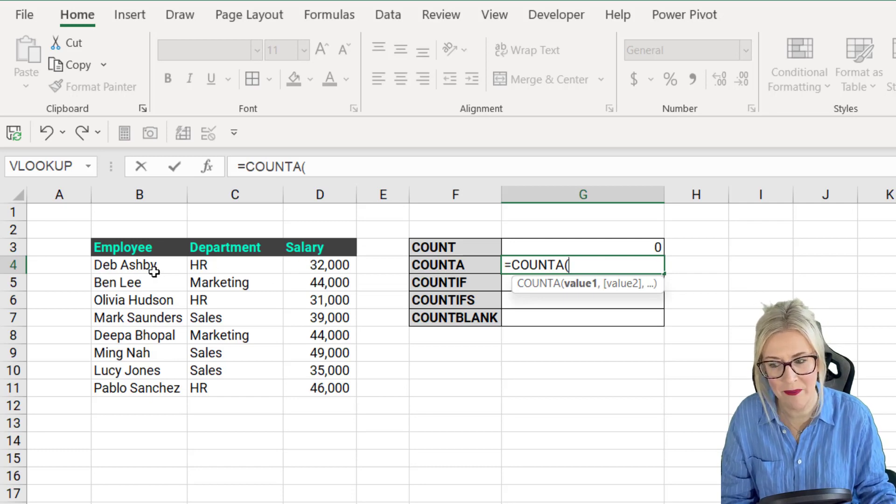
drag(153, 265, 148, 386)
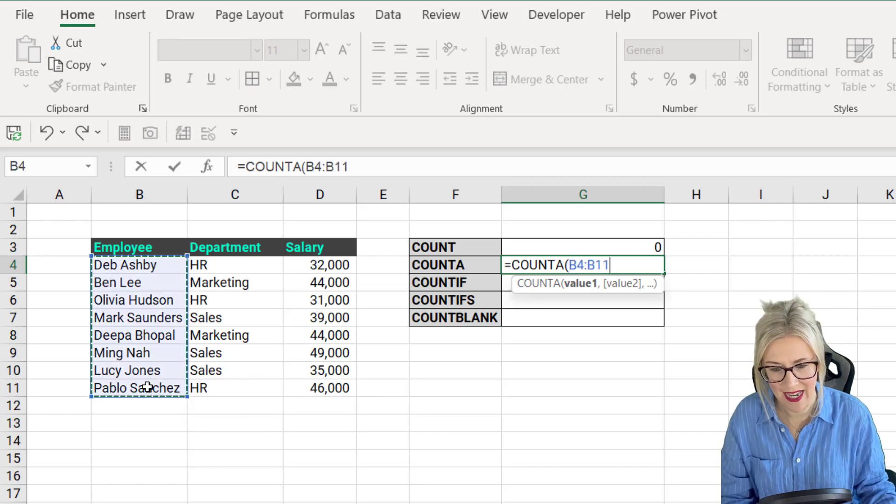
text())
key(Return)
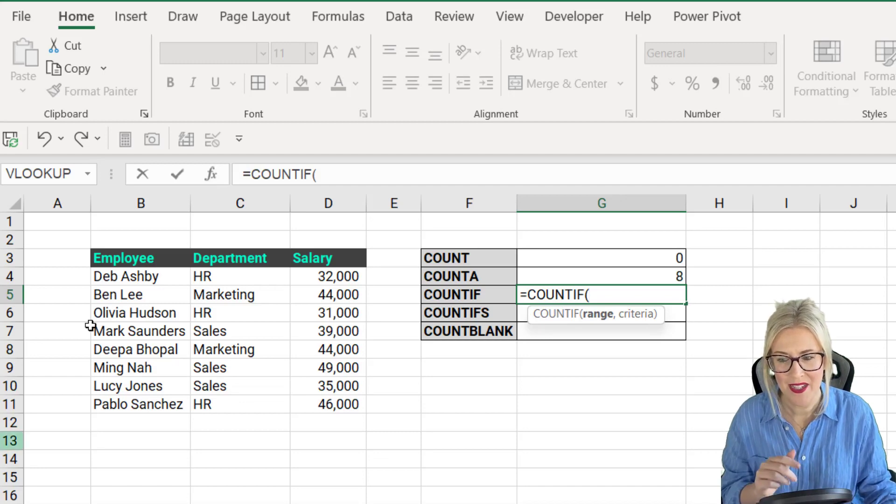
Step: Complete =COUNTIF(C4:C11,"Sales") in G5, returning 3 Sales employees
drag(232, 276, 232, 399)
text(,)
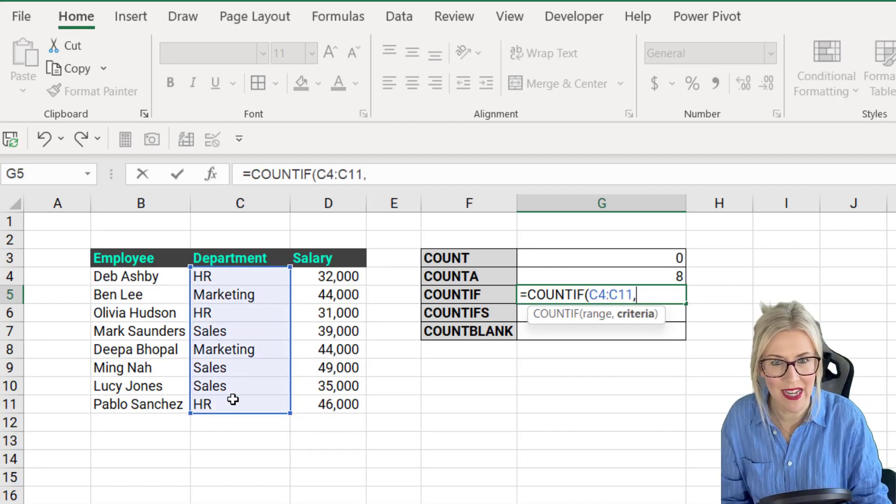
text(")
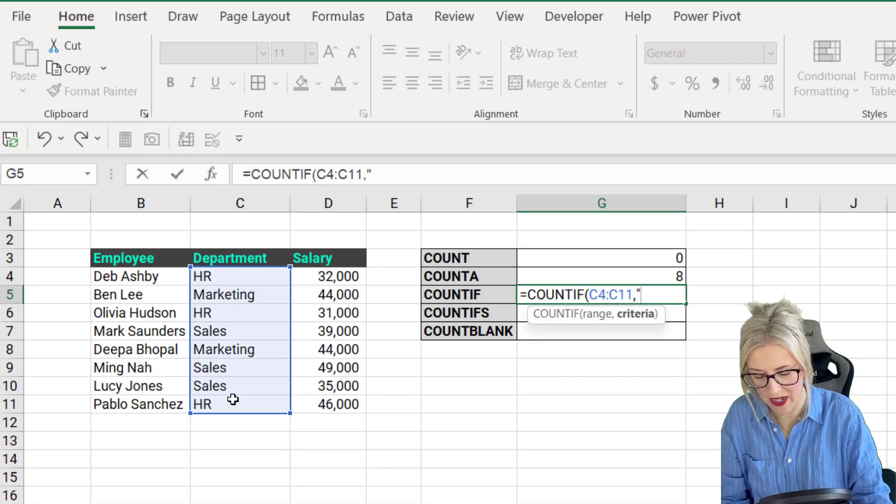
text(Sales")
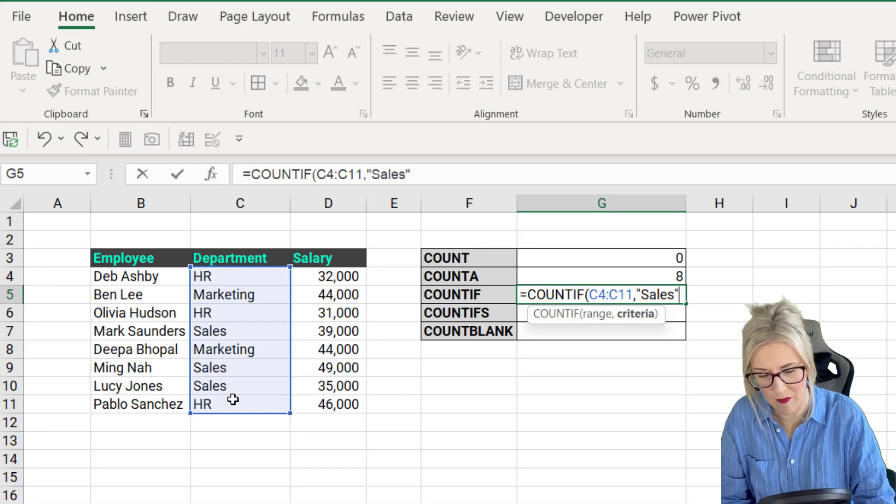
text())
key(Return)
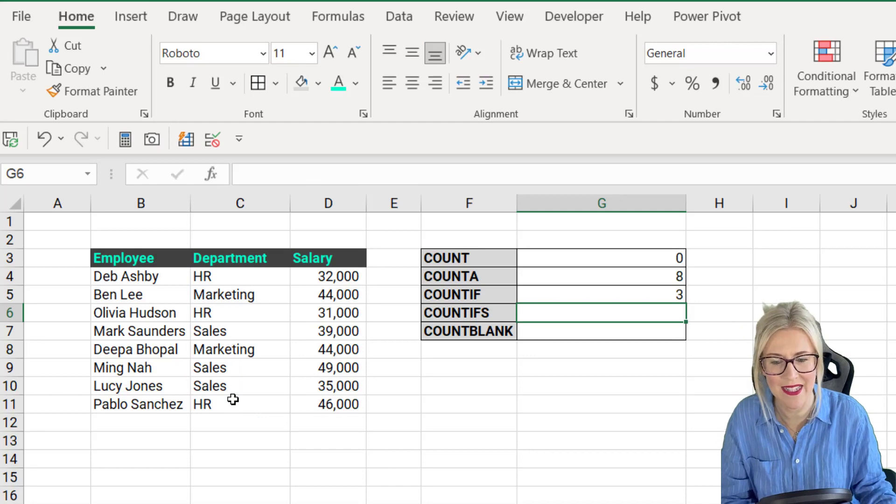
click(584, 295)
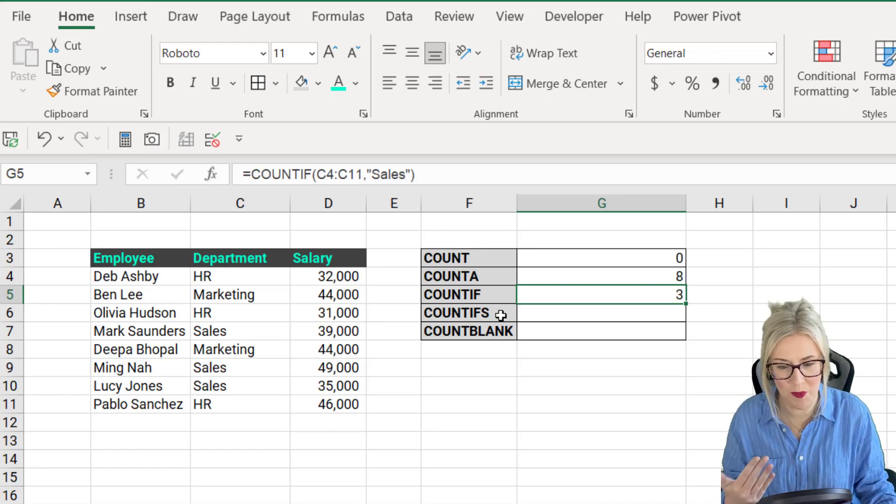
Step: Enter =COUNTIFS(C4:C11,"Sales",D4:D11,">40000") in G6, returning 1
click(559, 317)
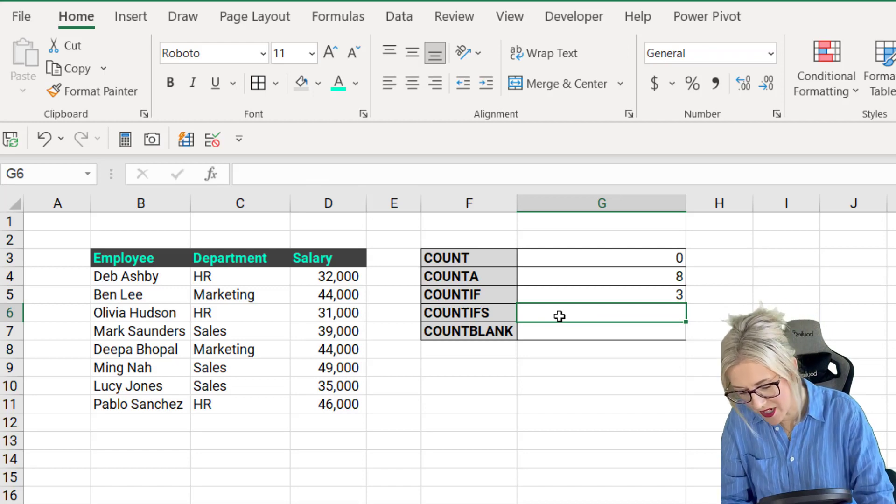
text(=COUN)
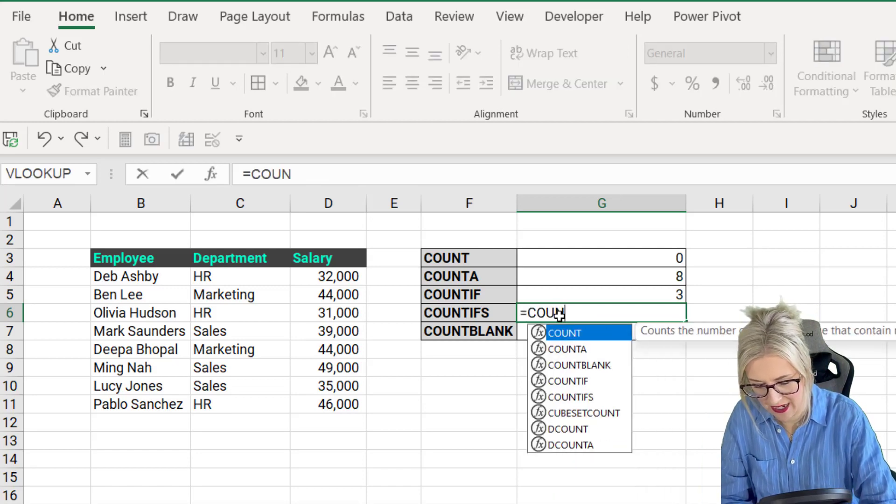
text(TIFS()
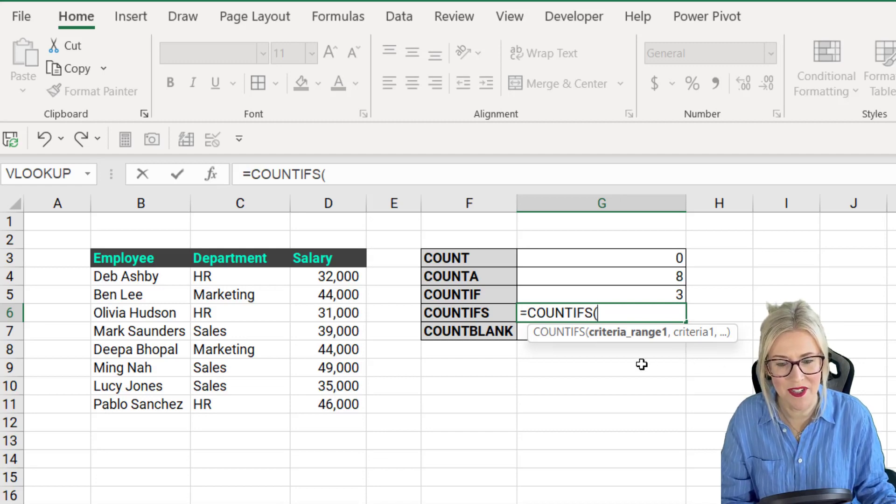
drag(236, 279, 241, 404)
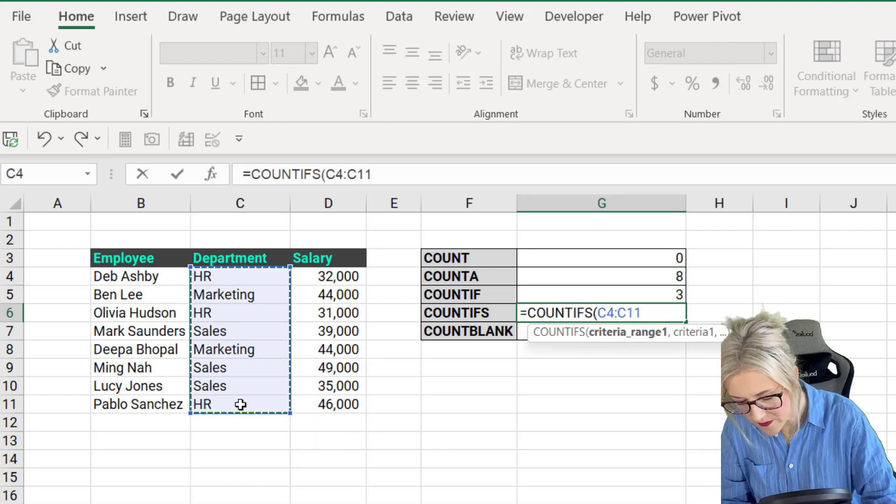
text(,"Sales")
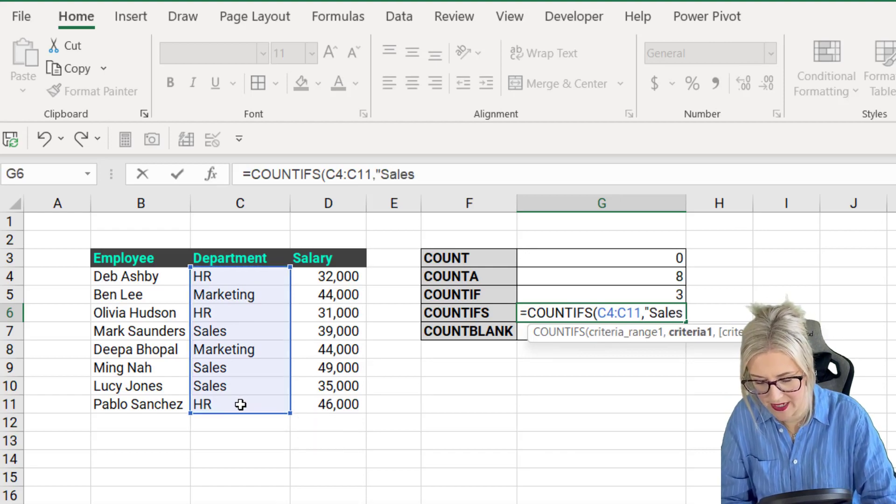
text(,)
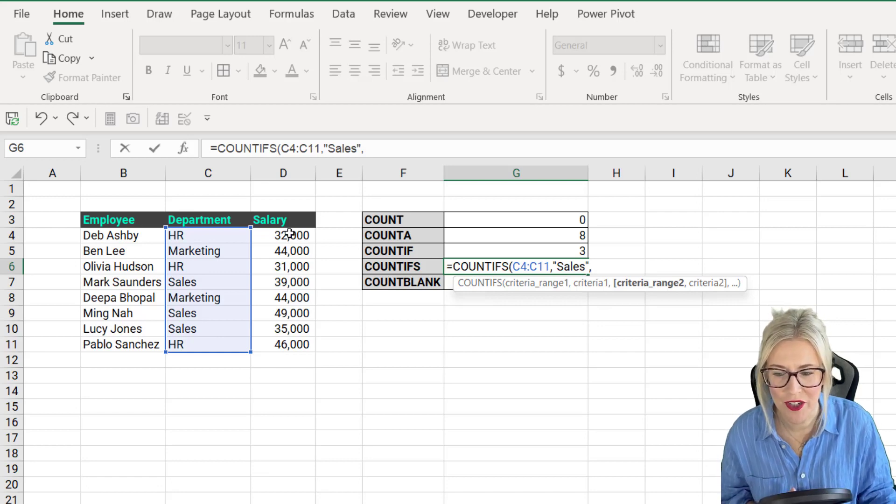
drag(290, 236, 291, 340)
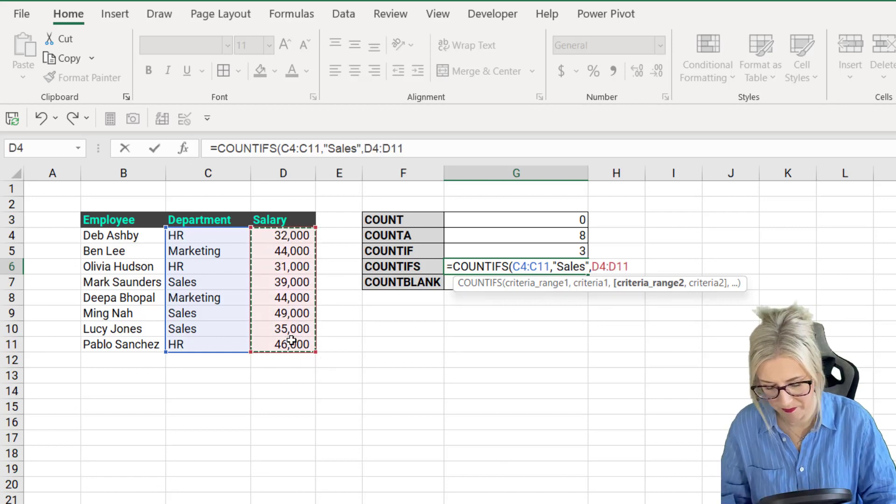
text(,)
text(">40)
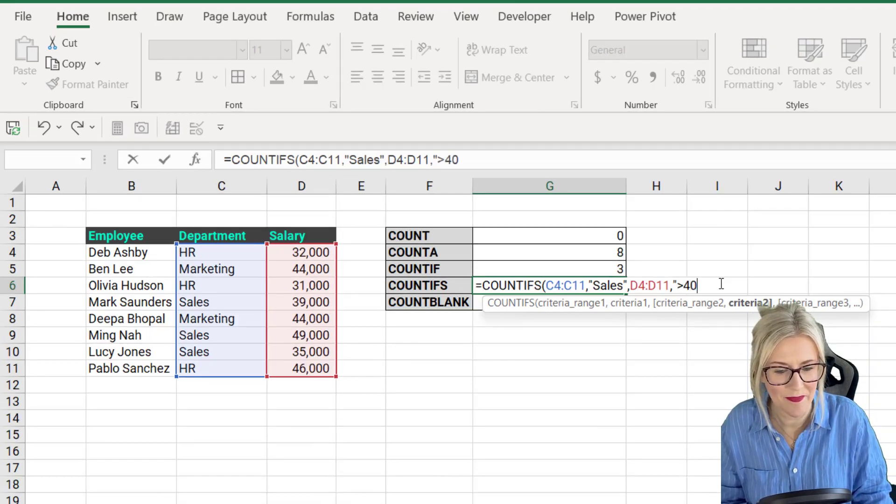
text(000)
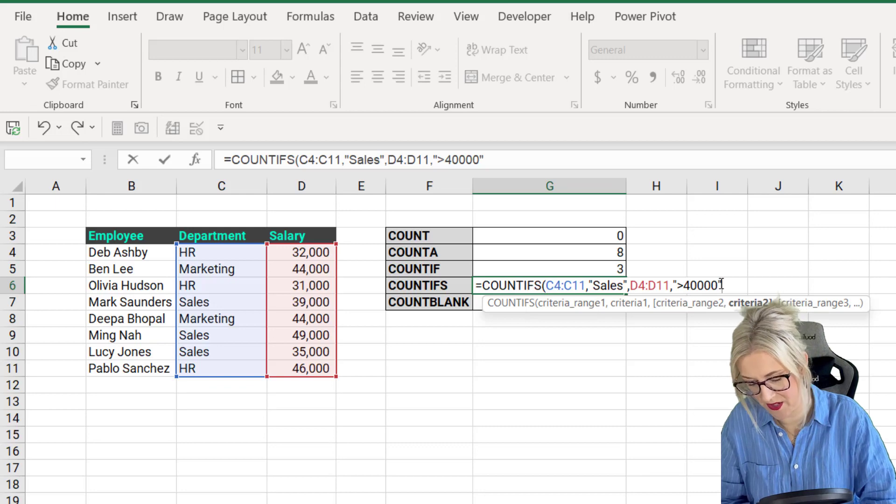
text("))
key(ctrl+Return)
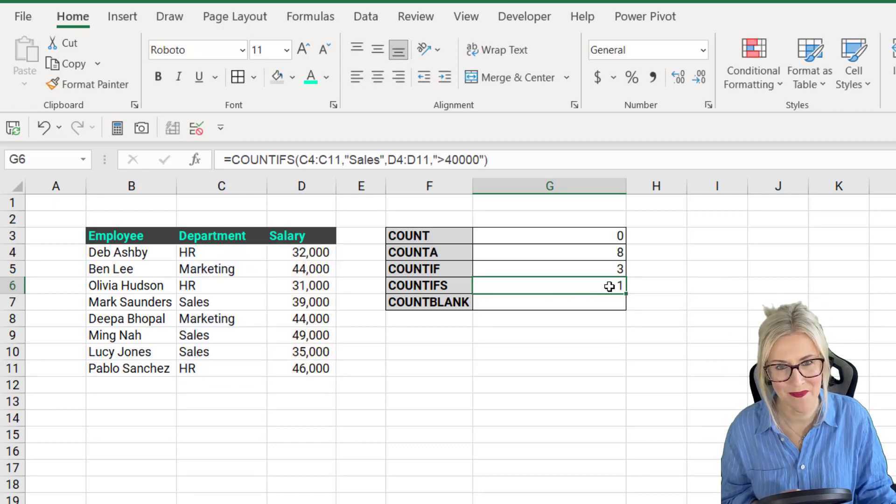
Step: Enter =COUNTBLANK(B4:B11) in G7 to count empty employee-name cells
click(583, 303)
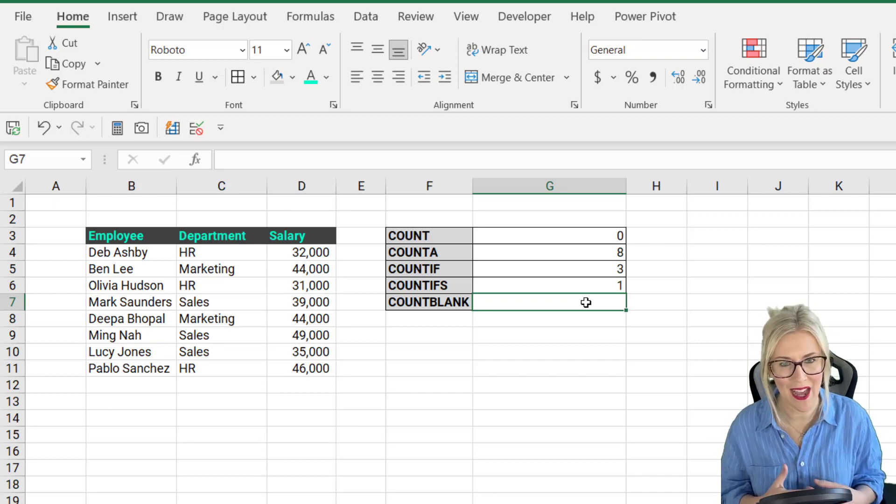
text(=COUNT)
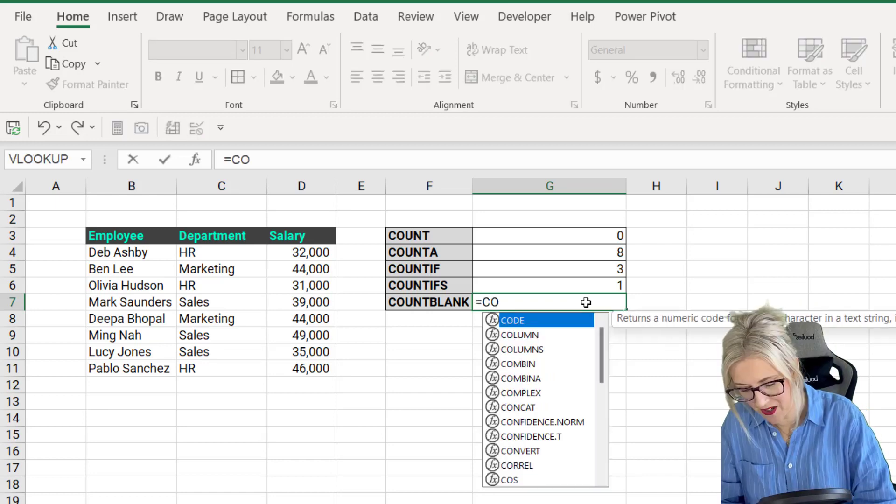
key(Down)
key(Down)
key(Tab)
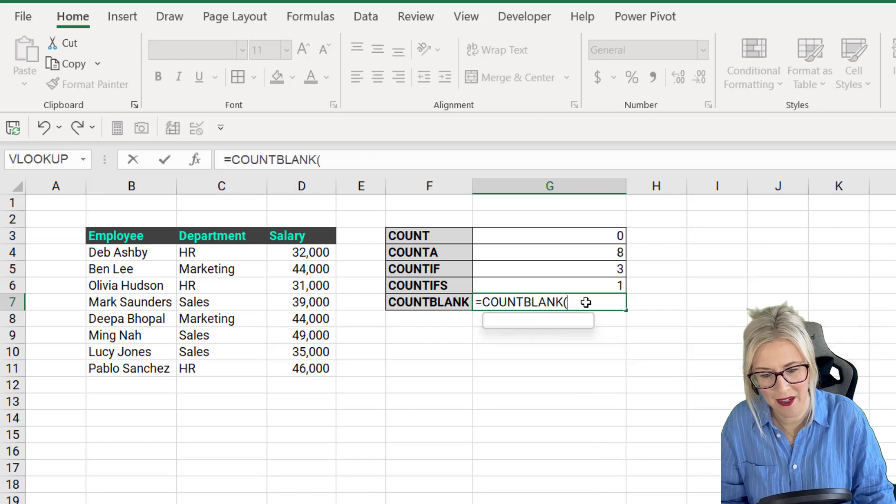
drag(161, 255, 169, 371)
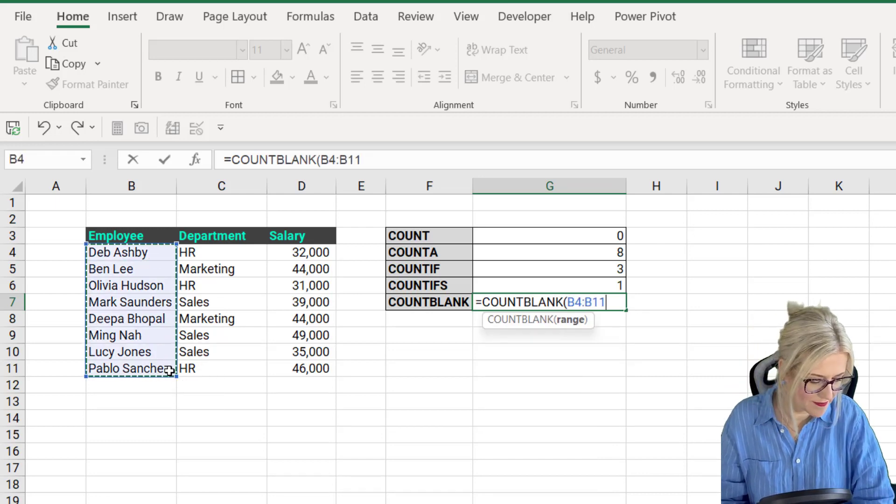
text())
key(Return)
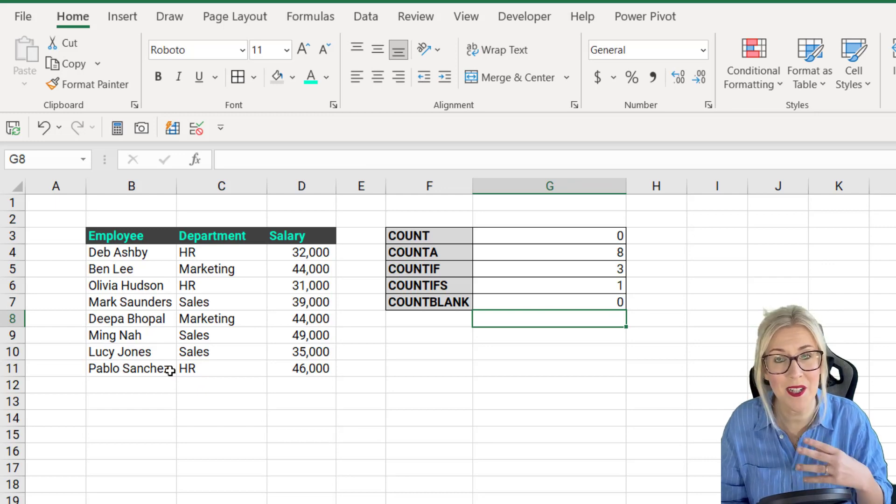
Step: Insert a blank row at row 10 above Lucy Jones so COUNTBLANK returns 1
click(14, 353)
right_click(14, 353)
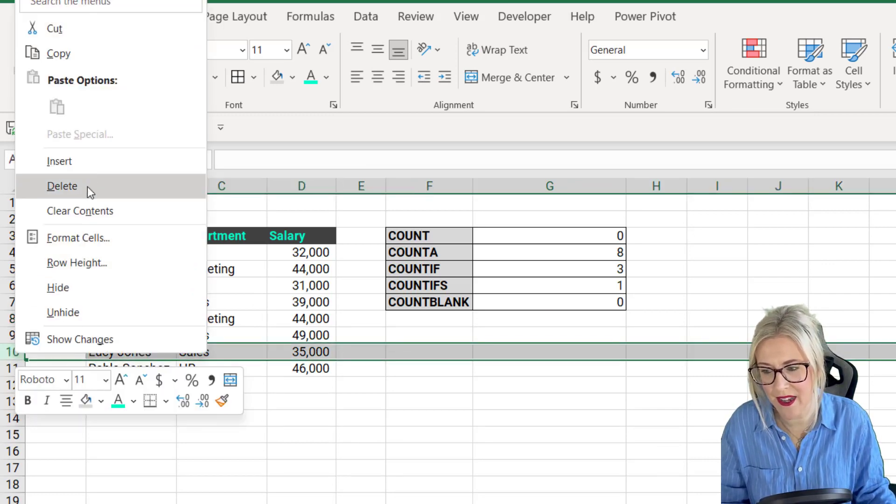
click(88, 168)
click(444, 397)
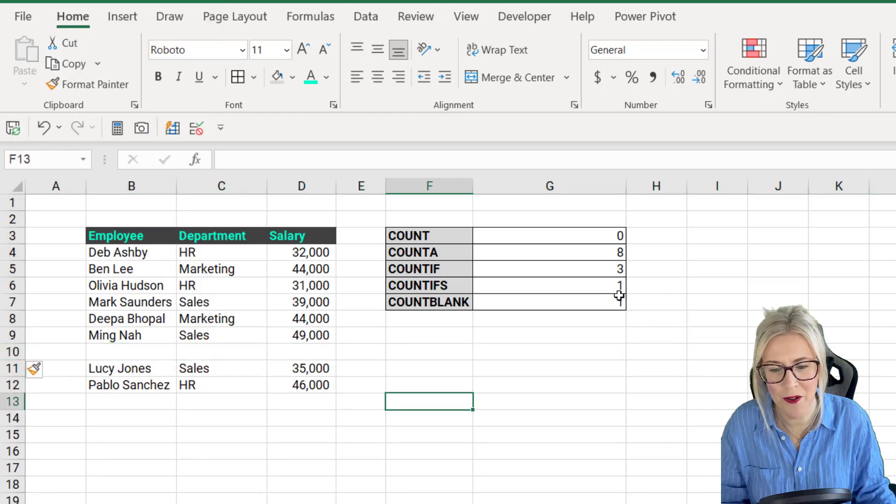
click(598, 304)
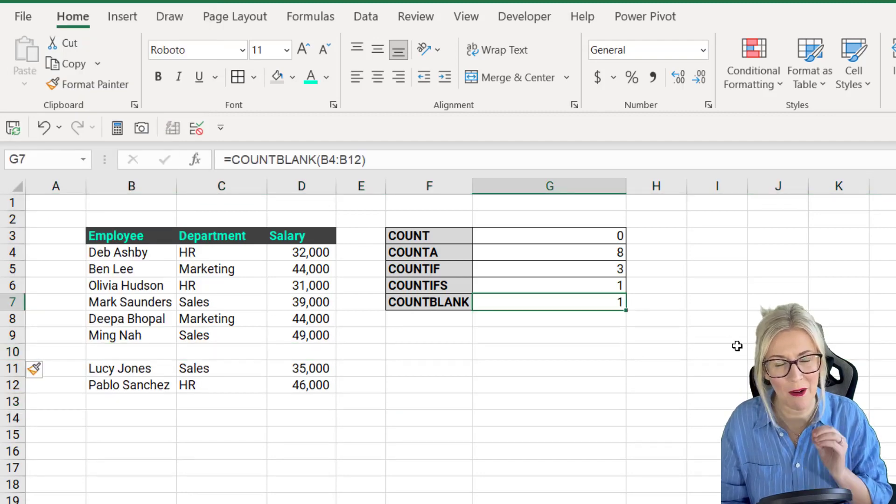